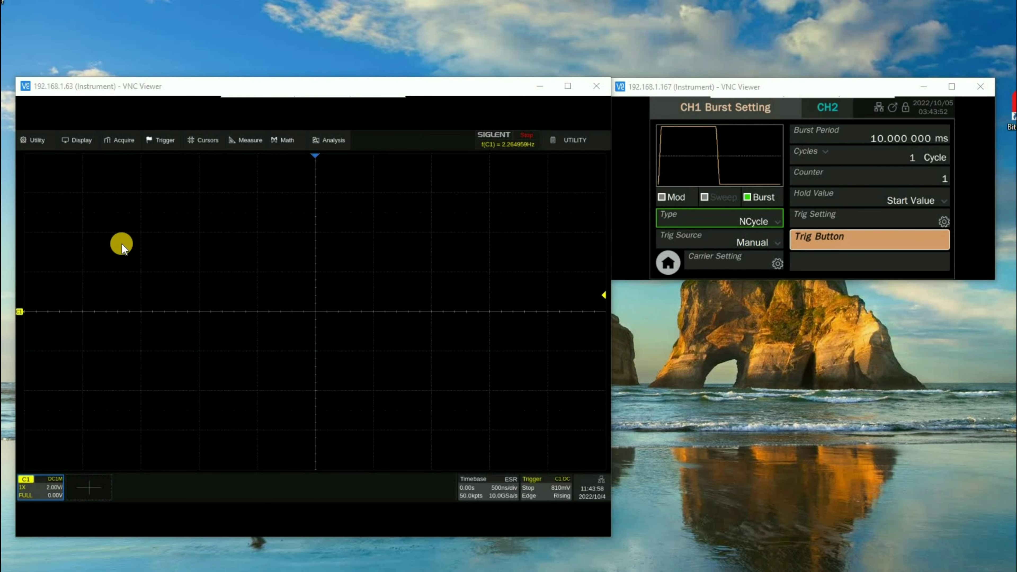
Step: Switch the oscilloscope's acquisition mode to Sequence with 5 segments
{"action": "left_click", "coordinate": [122, 141]}
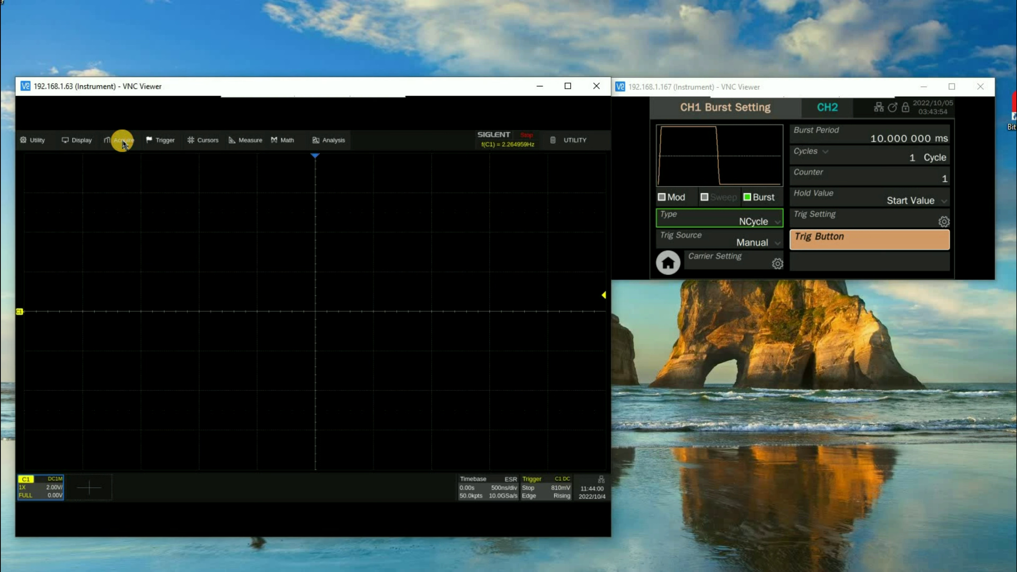
{"action": "left_click", "coordinate": [123, 141]}
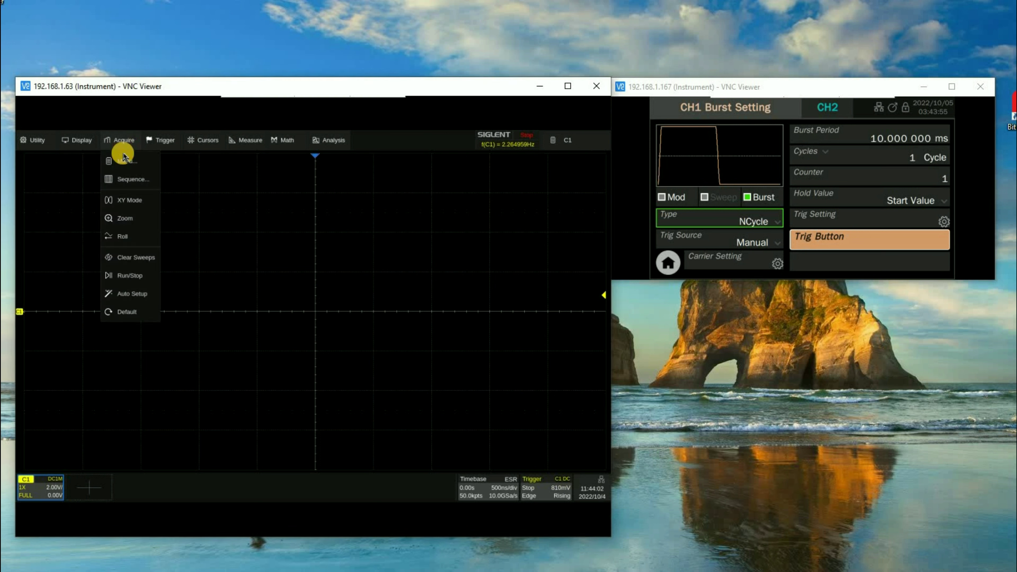
{"action": "left_click", "coordinate": [131, 181]}
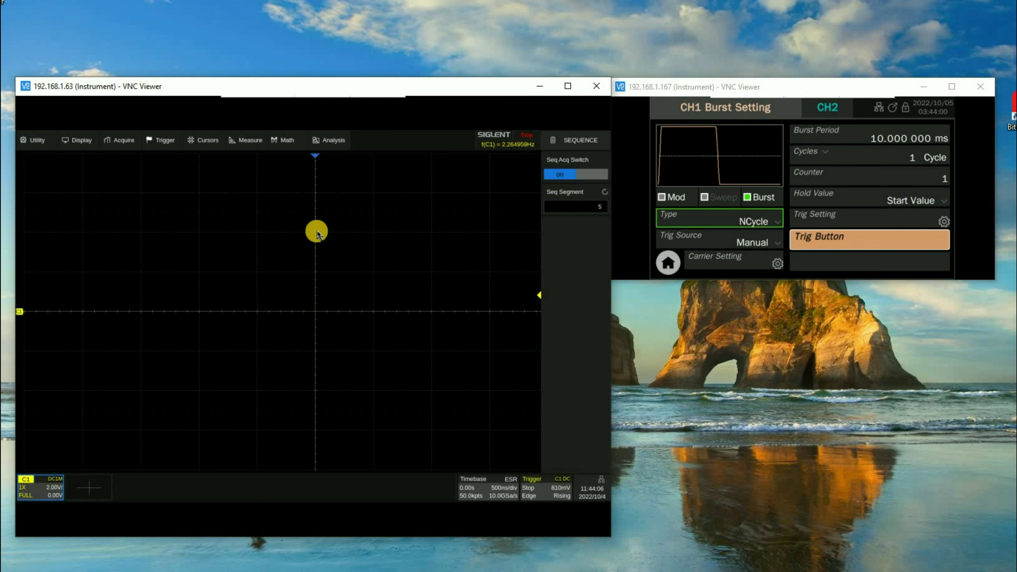
Step: Arm a Single trigger so the scope waits for the generator's burst
{"action": "left_click", "coordinate": [163, 146]}
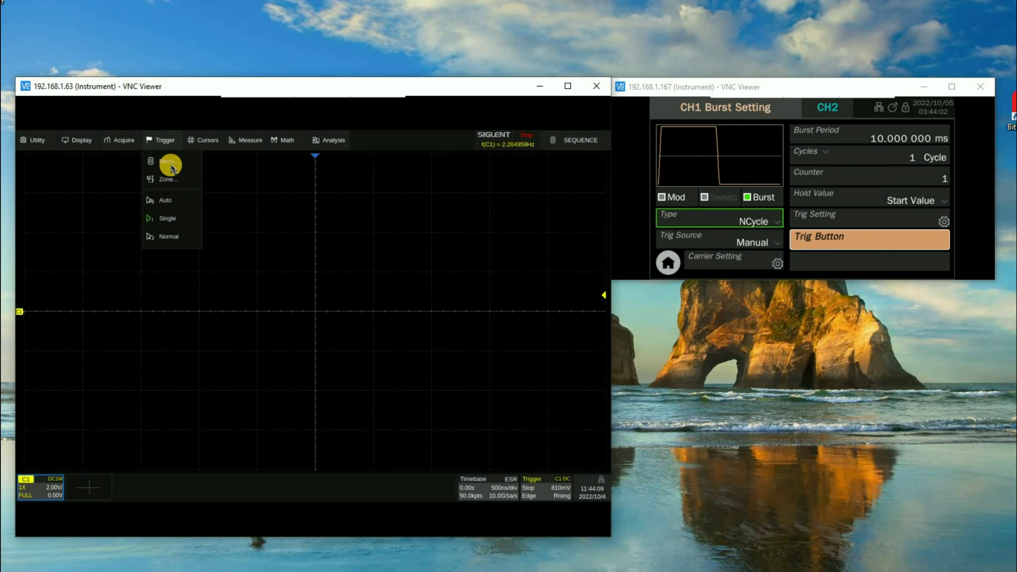
{"action": "left_click", "coordinate": [168, 219]}
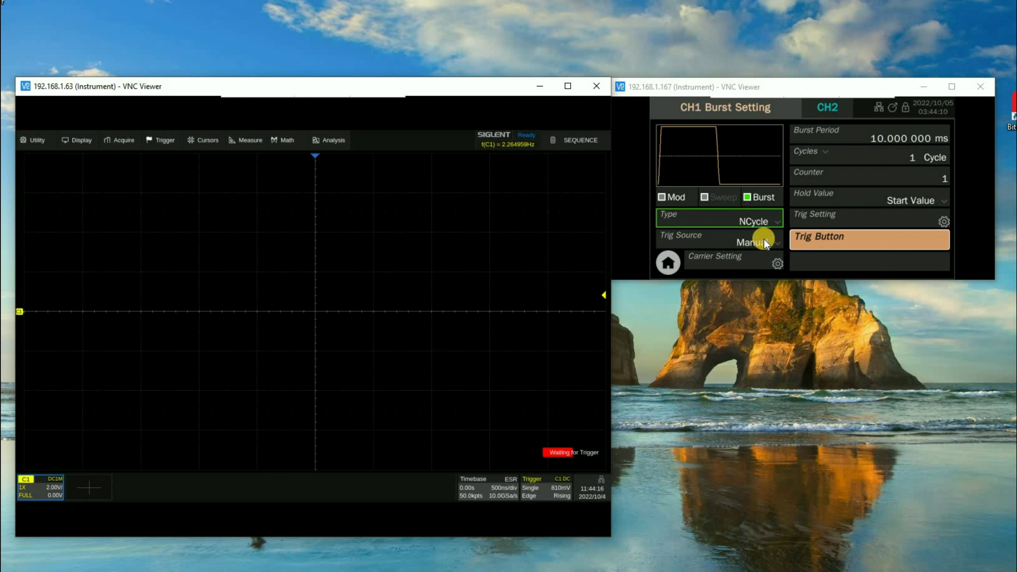
{"action": "left_click", "coordinate": [763, 163]}
{"action": "left_click", "coordinate": [873, 168]}
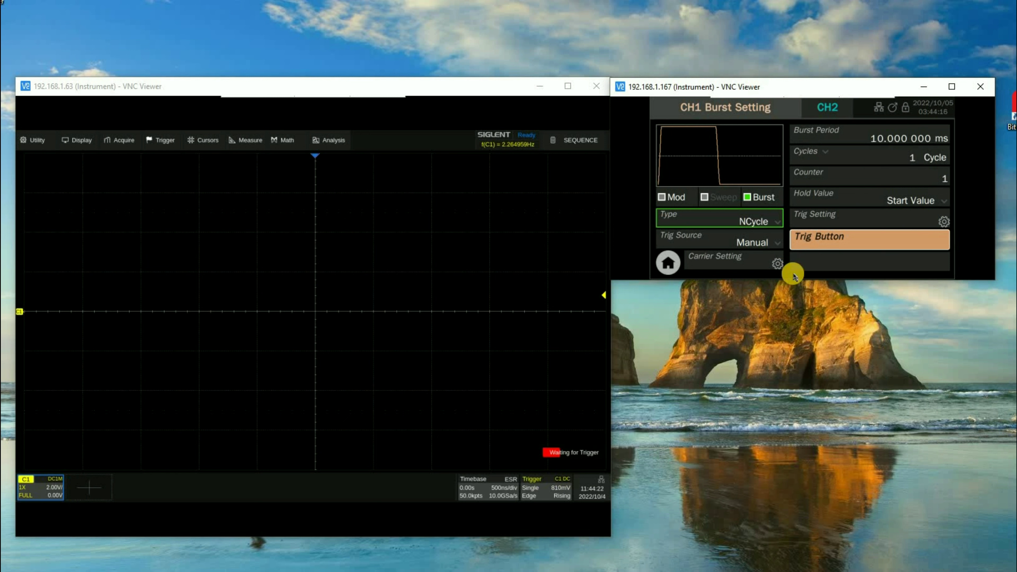
Step: From the generator's Burst settings, fire manual bursts until the scope captures its segments and stops
{"action": "left_click", "coordinate": [775, 264]}
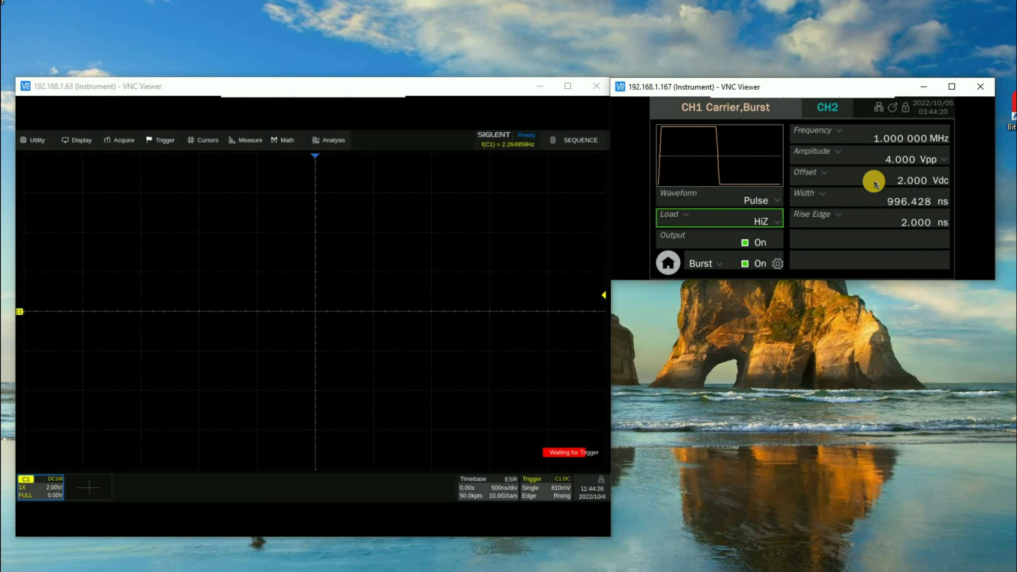
{"action": "left_click", "coordinate": [778, 263]}
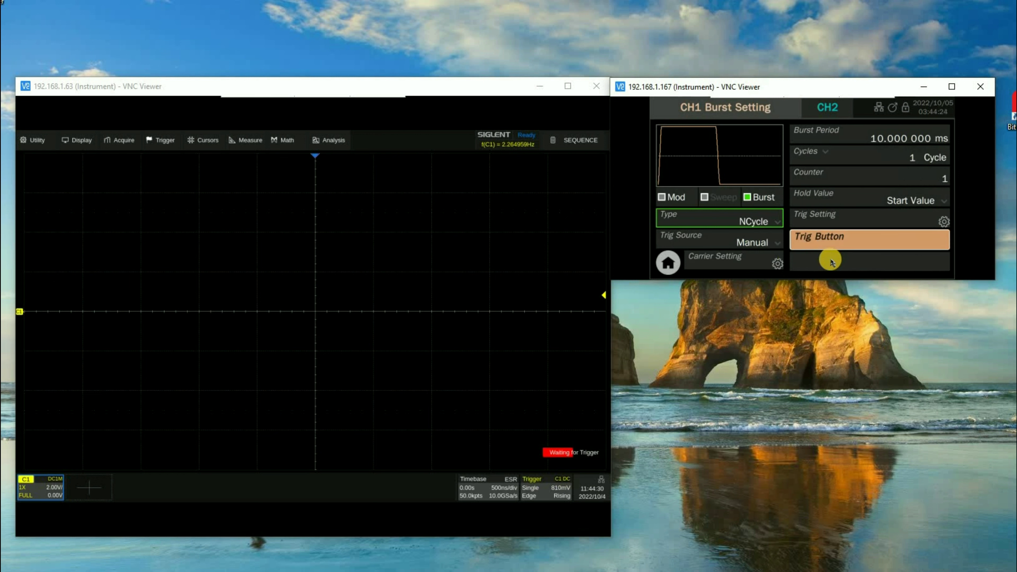
{"action": "left_click", "coordinate": [839, 243]}
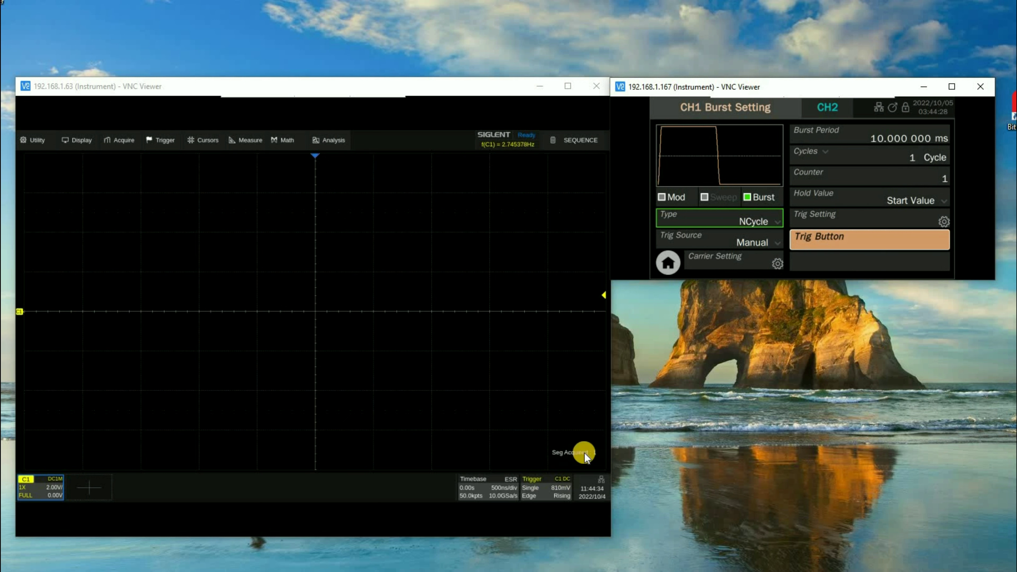
{"action": "left_click", "coordinate": [814, 242]}
{"action": "left_click", "coordinate": [814, 242]}
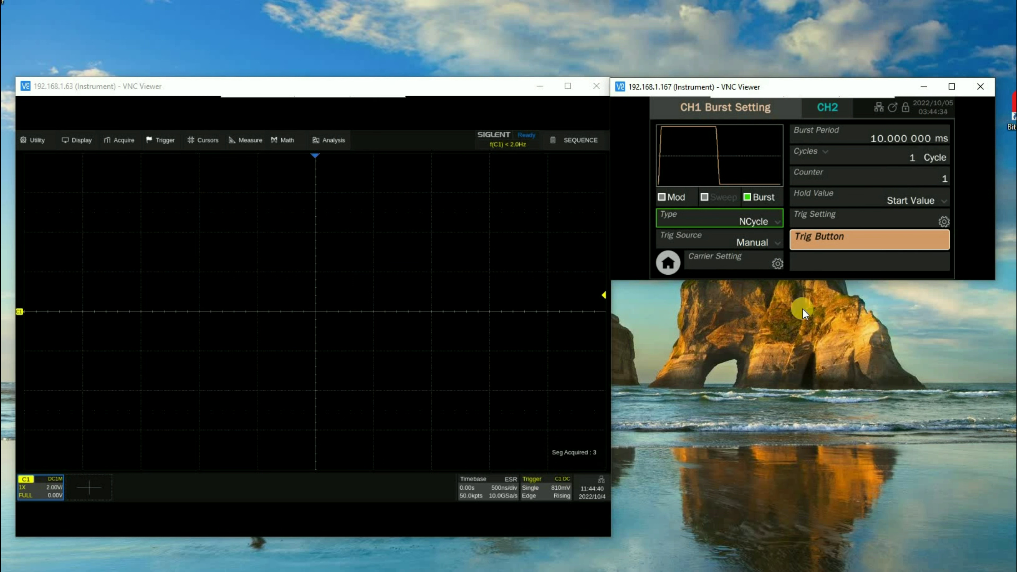
{"action": "left_click", "coordinate": [834, 240]}
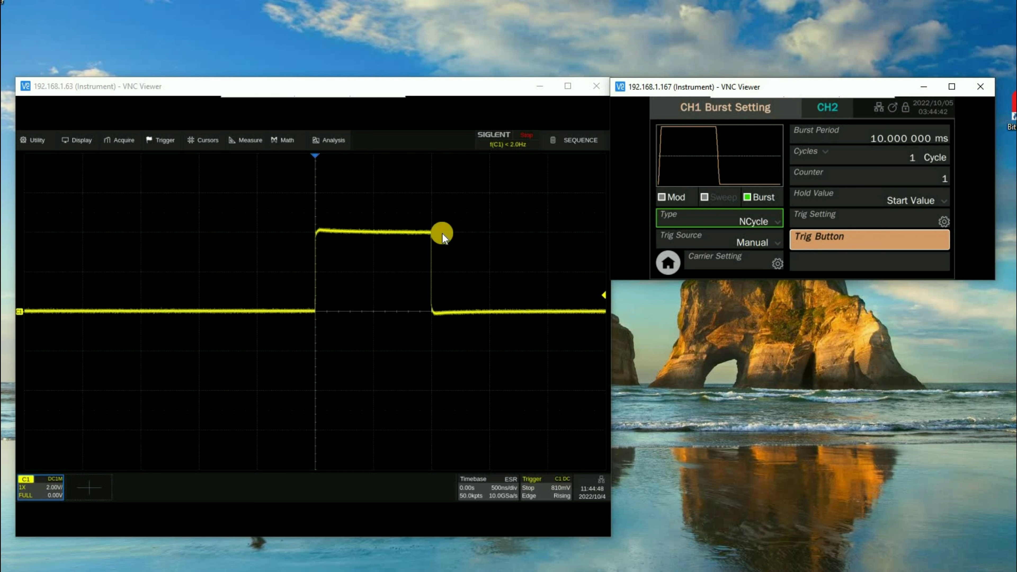
Step: Open Analysis > History and jump to frame number 2
{"action": "left_click", "coordinate": [329, 141]}
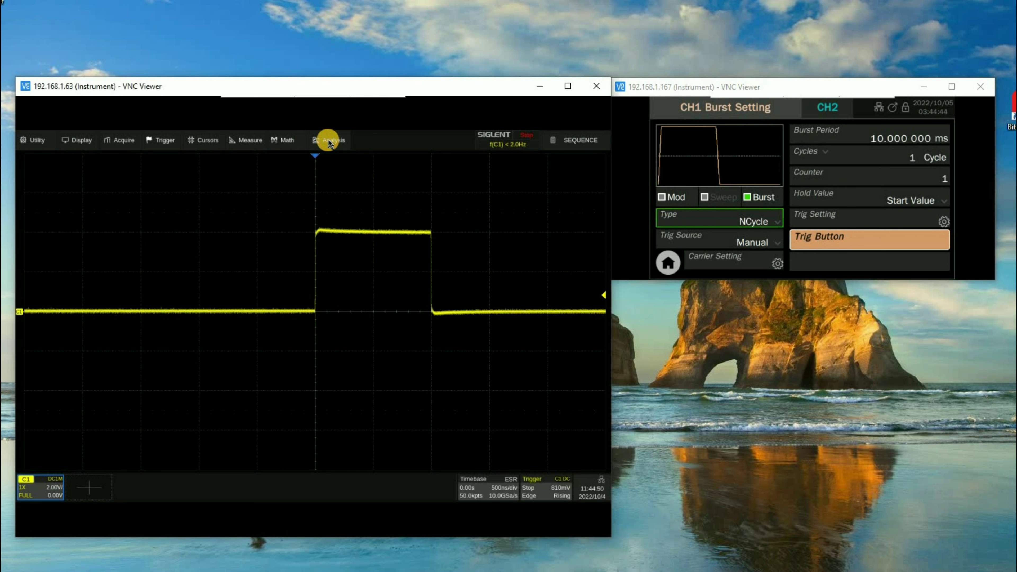
{"action": "left_click", "coordinate": [329, 141]}
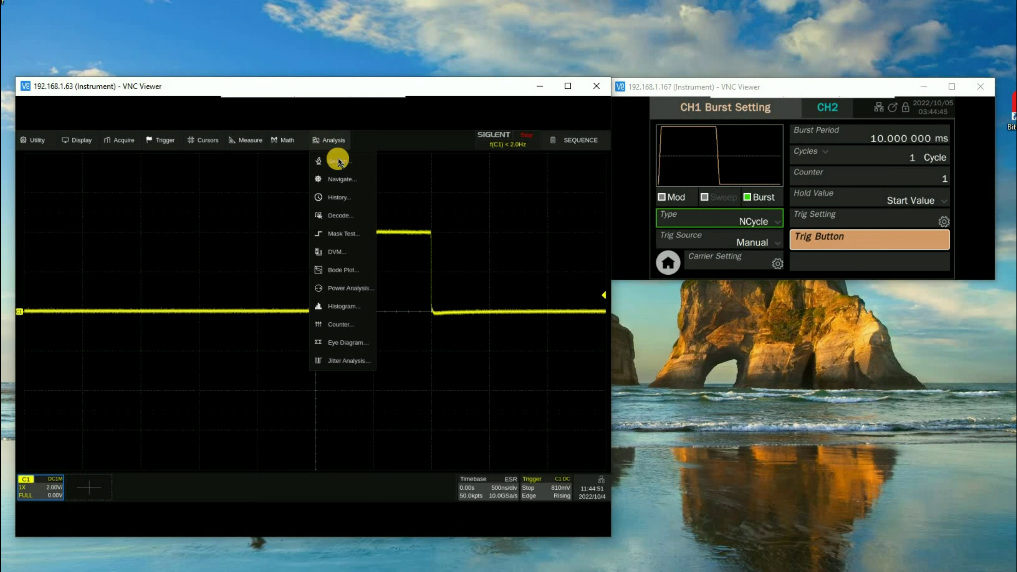
{"action": "left_click", "coordinate": [330, 197]}
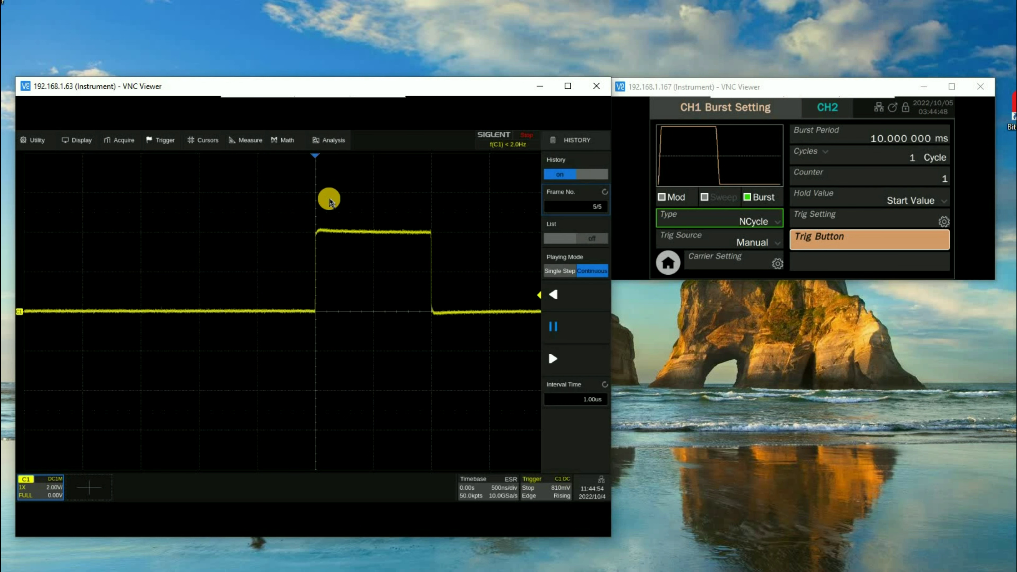
{"action": "left_click", "coordinate": [588, 209]}
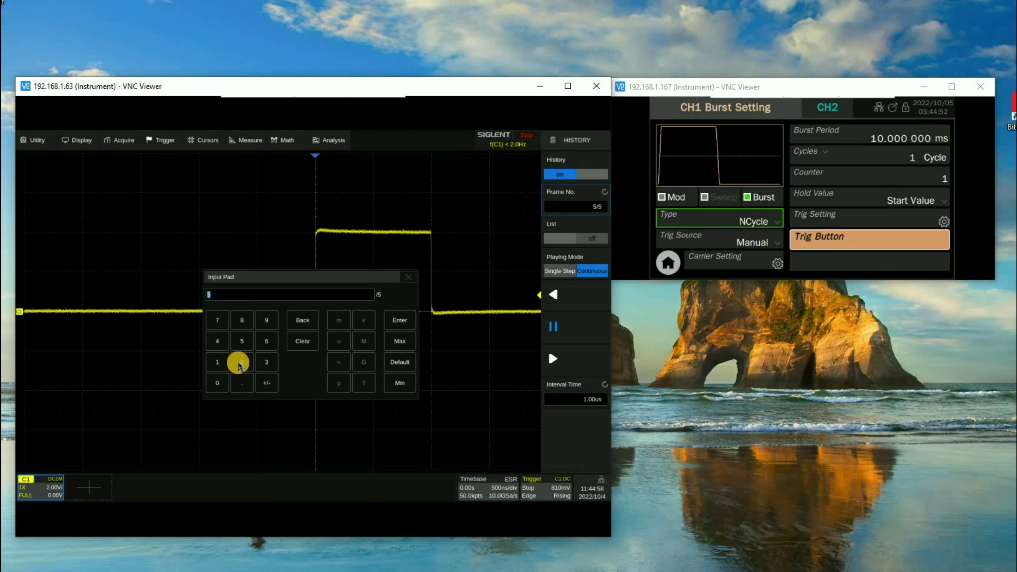
{"action": "left_click", "coordinate": [240, 362]}
{"action": "left_click", "coordinate": [391, 321]}
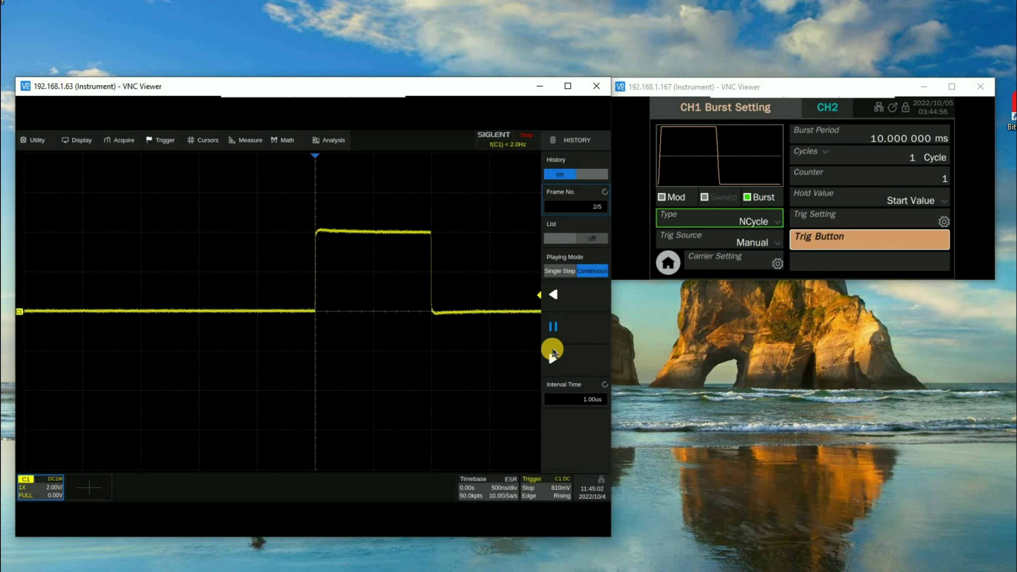
Step: Play the captured frames through to the last one twice, returning to the first frame
{"action": "left_click", "coordinate": [553, 357]}
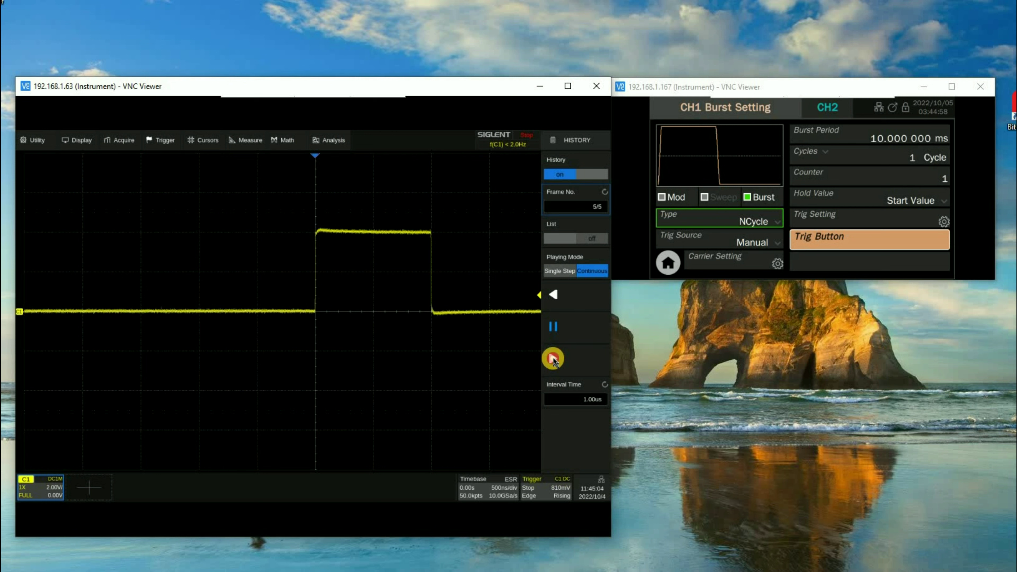
{"action": "left_click", "coordinate": [552, 295]}
{"action": "left_click", "coordinate": [554, 358]}
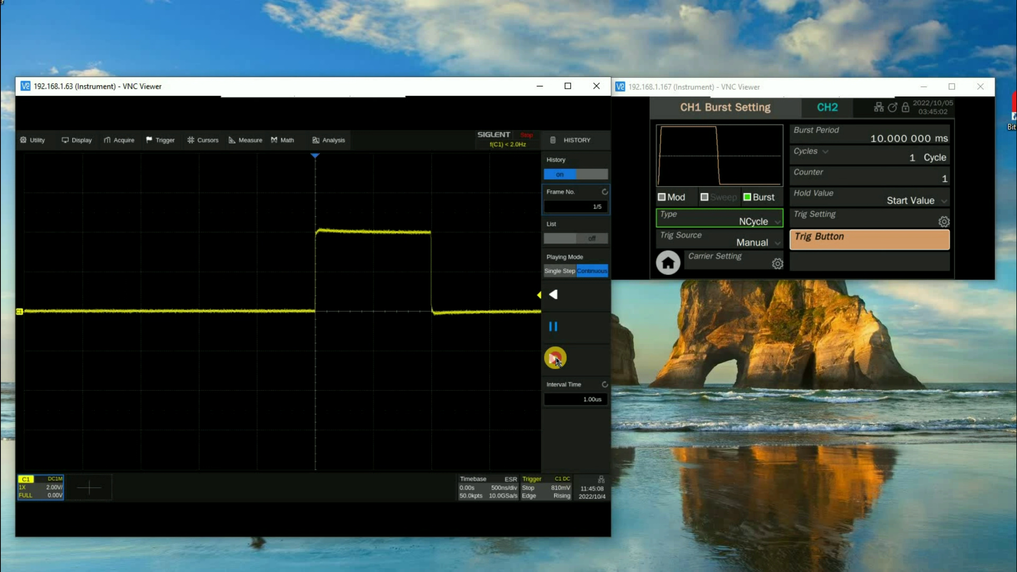
{"action": "left_click", "coordinate": [556, 291]}
Step: Switch to Single Step, step through all five frames, then close History
{"action": "left_click", "coordinate": [562, 272]}
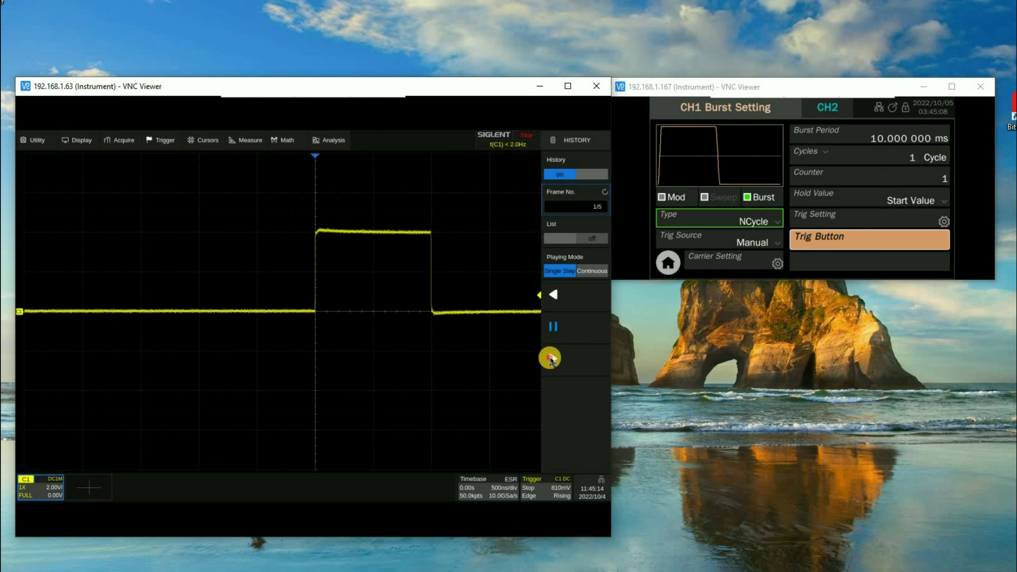
{"action": "left_click", "coordinate": [549, 359]}
{"action": "left_click", "coordinate": [549, 358]}
{"action": "left_click", "coordinate": [550, 359]}
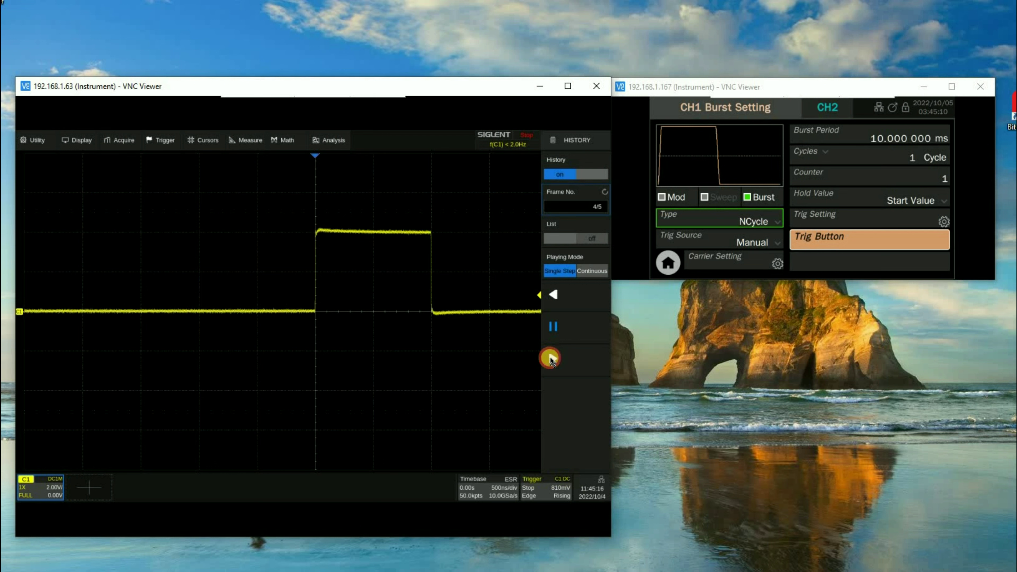
{"action": "left_click", "coordinate": [550, 358]}
{"action": "left_click", "coordinate": [550, 358]}
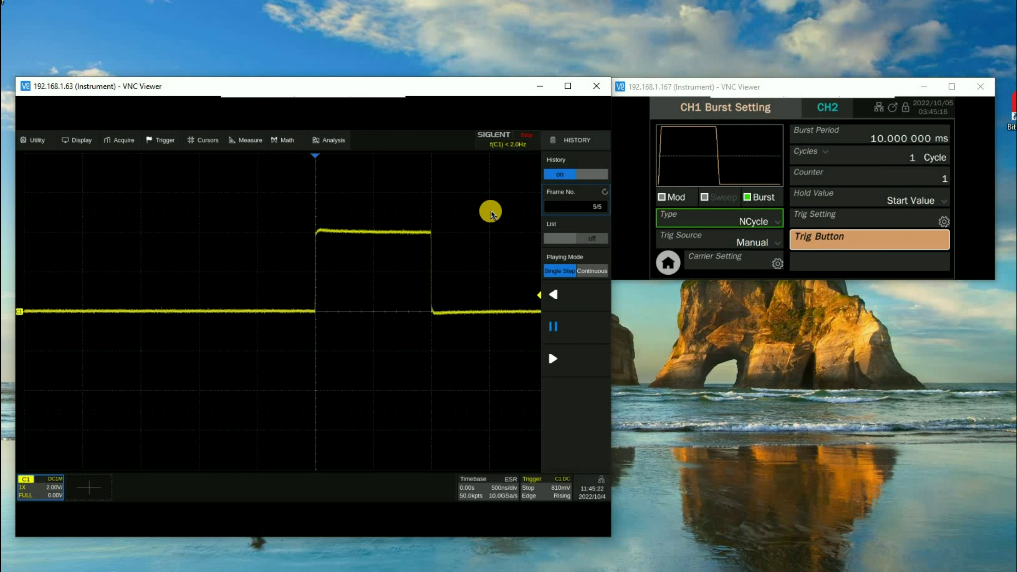
{"action": "left_click", "coordinate": [365, 338]}
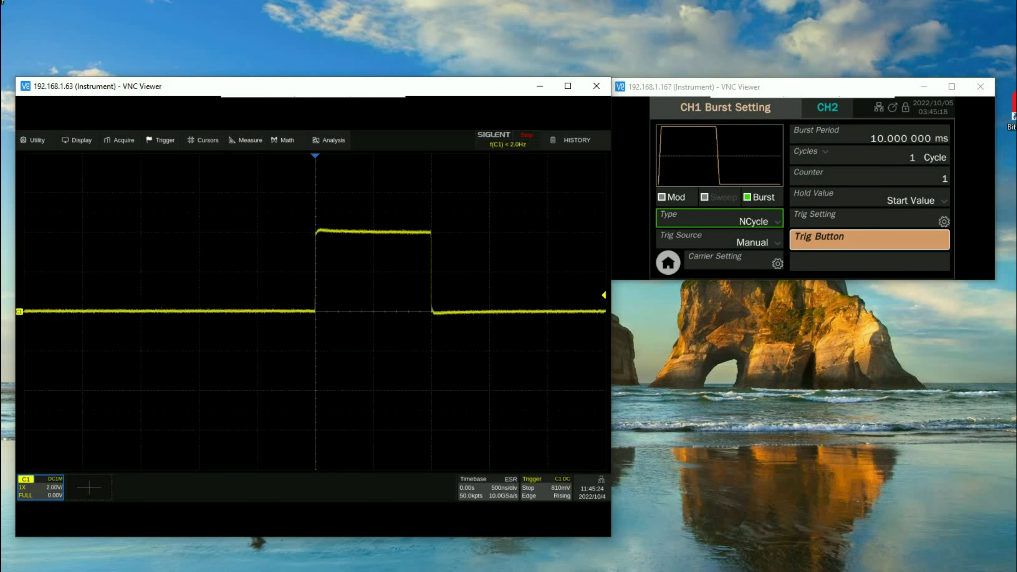